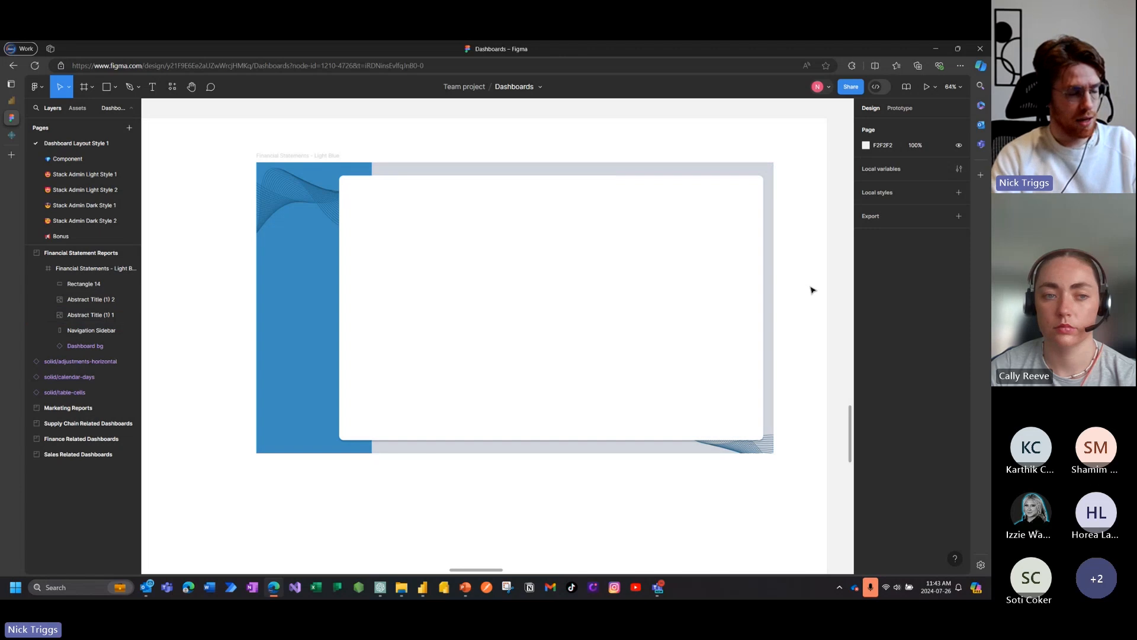
Step: Examine the existing dashboard backgrounds across the canvas, including the Marketing Revenue Attribution designs
scroll(794, 299, up, 1)
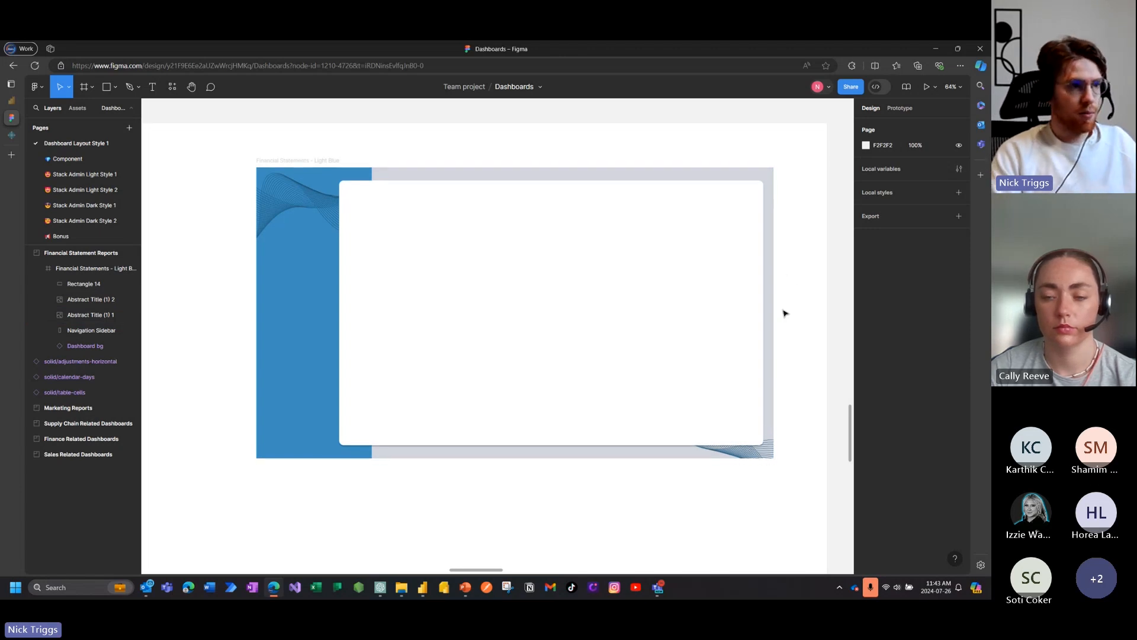
scroll(782, 320, up, 3)
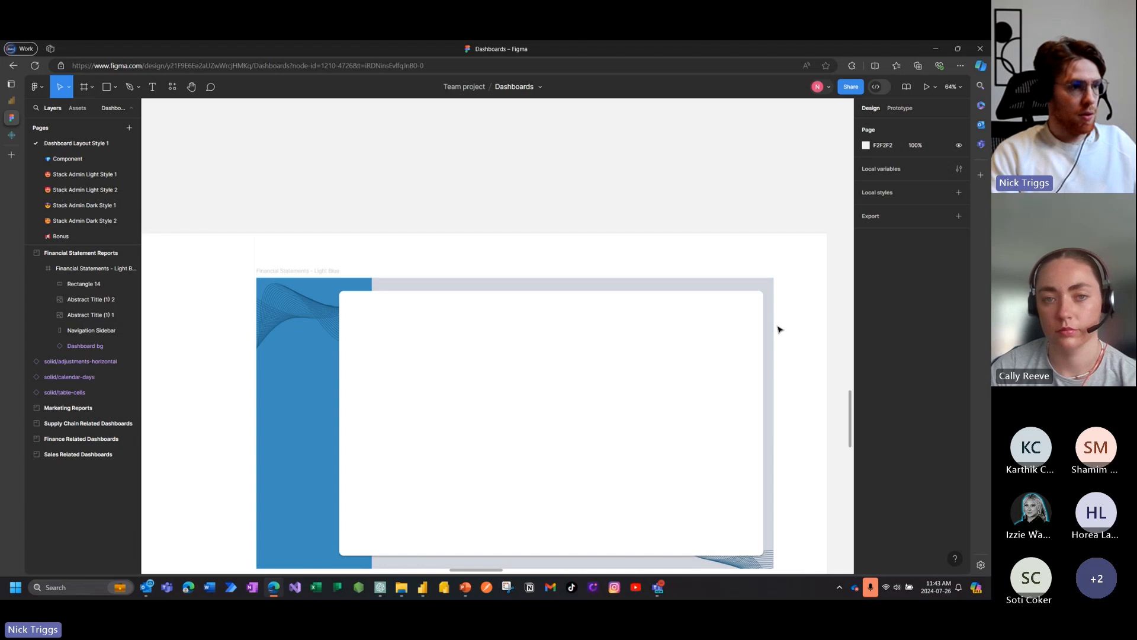
scroll(776, 327, up, 4)
scroll(690, 303, down, 5)
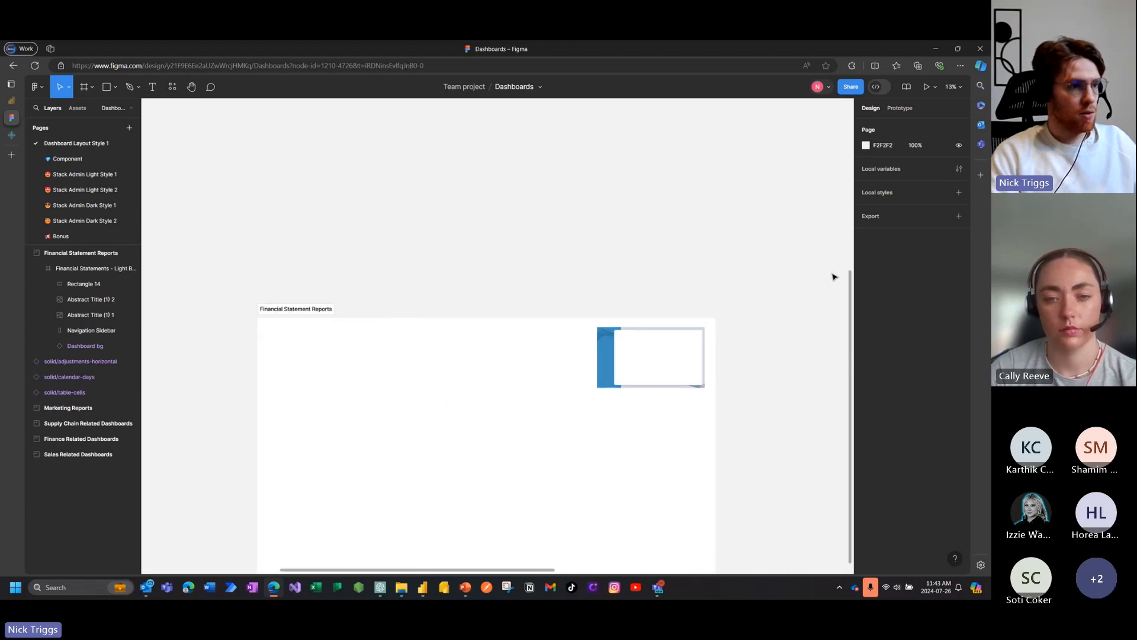
drag(850, 286, 856, 126)
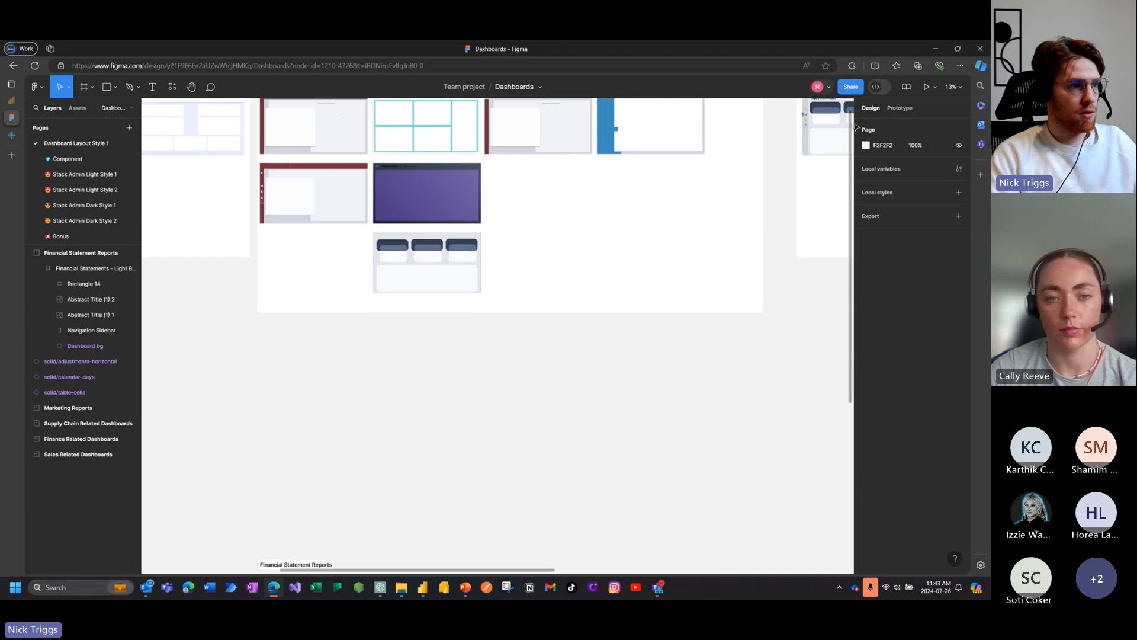
scroll(690, 283, right, 10)
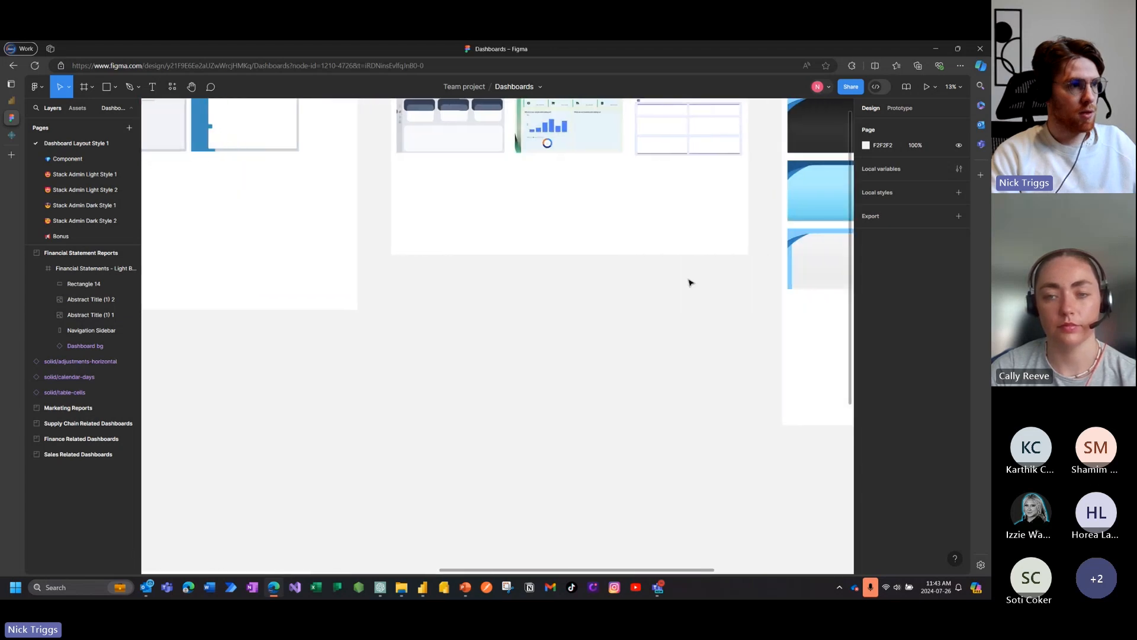
scroll(689, 282, right, 10)
scroll(689, 283, up, 1)
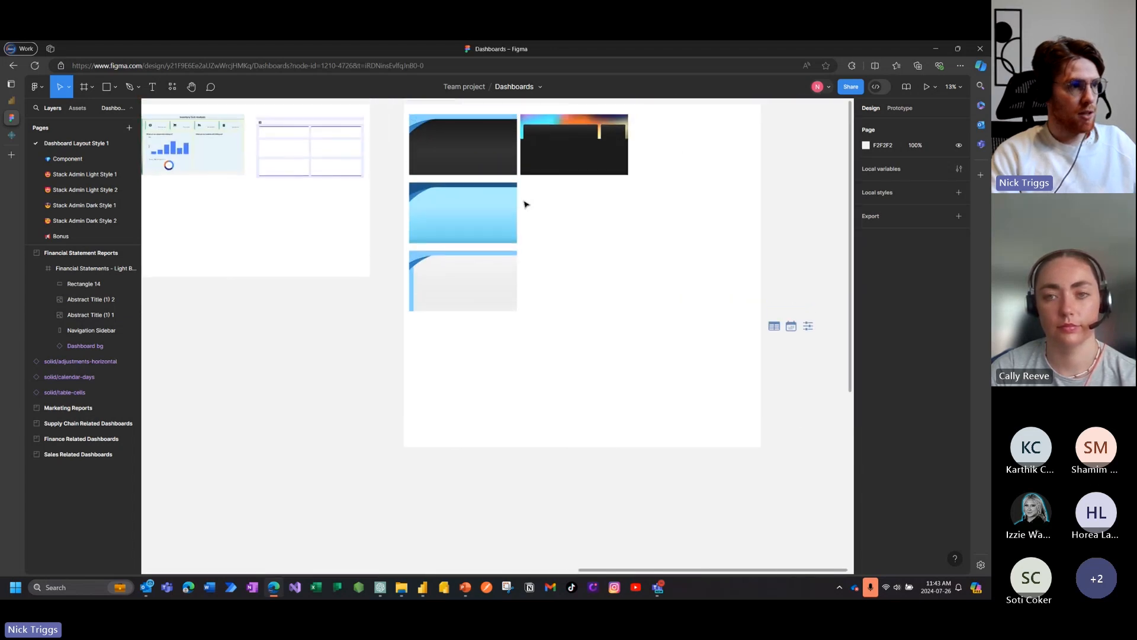
scroll(611, 136, up, 6)
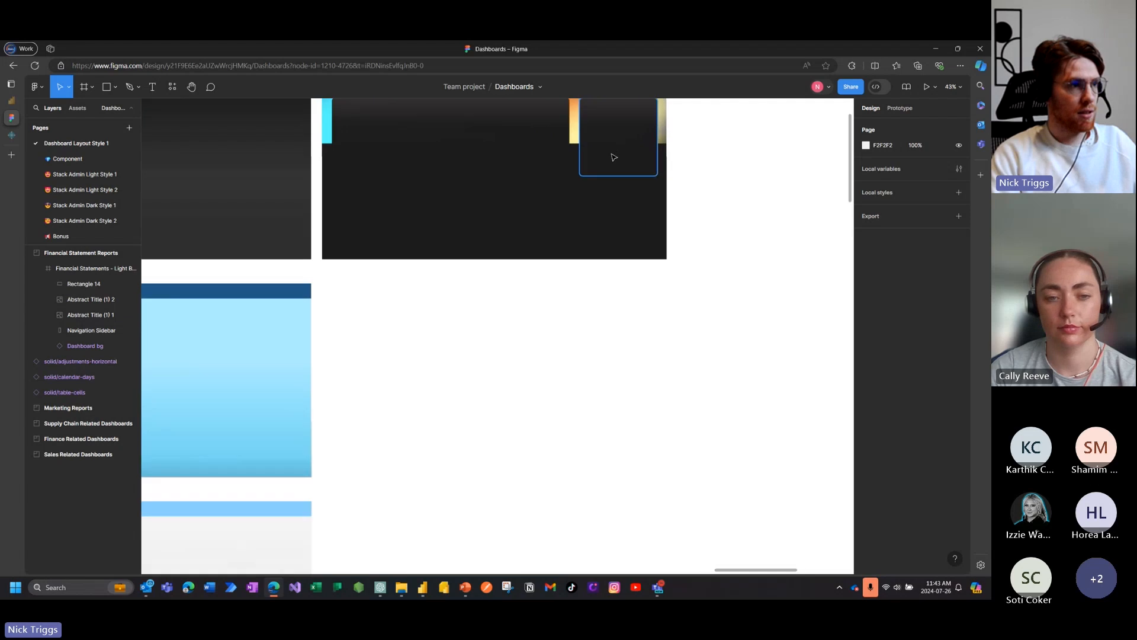
scroll(614, 157, up, 3)
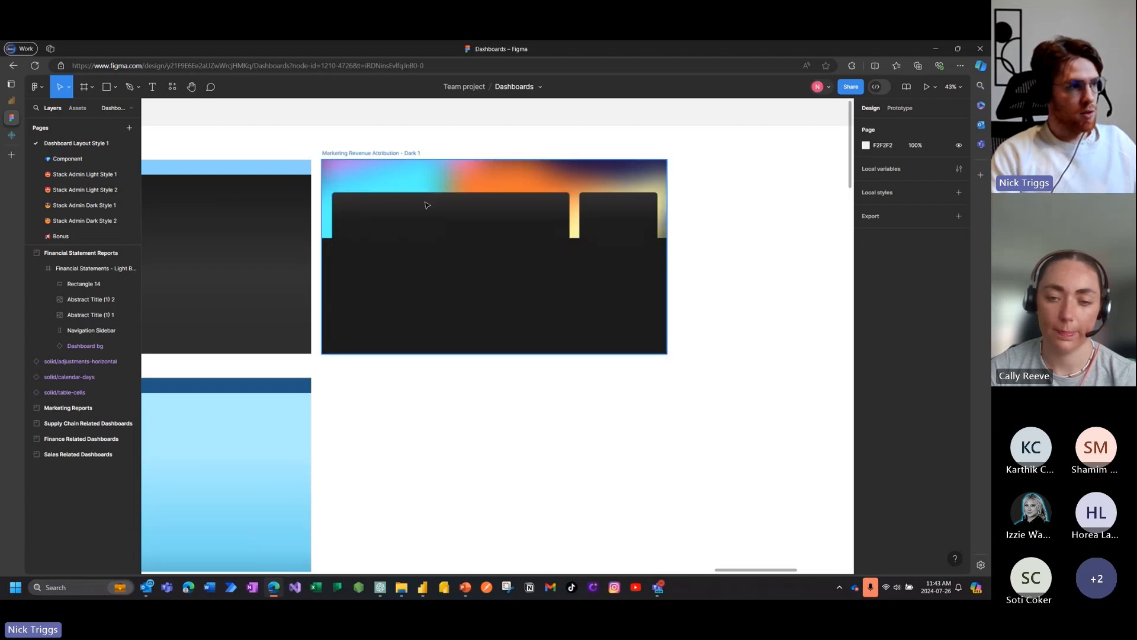
scroll(512, 384, down, 2)
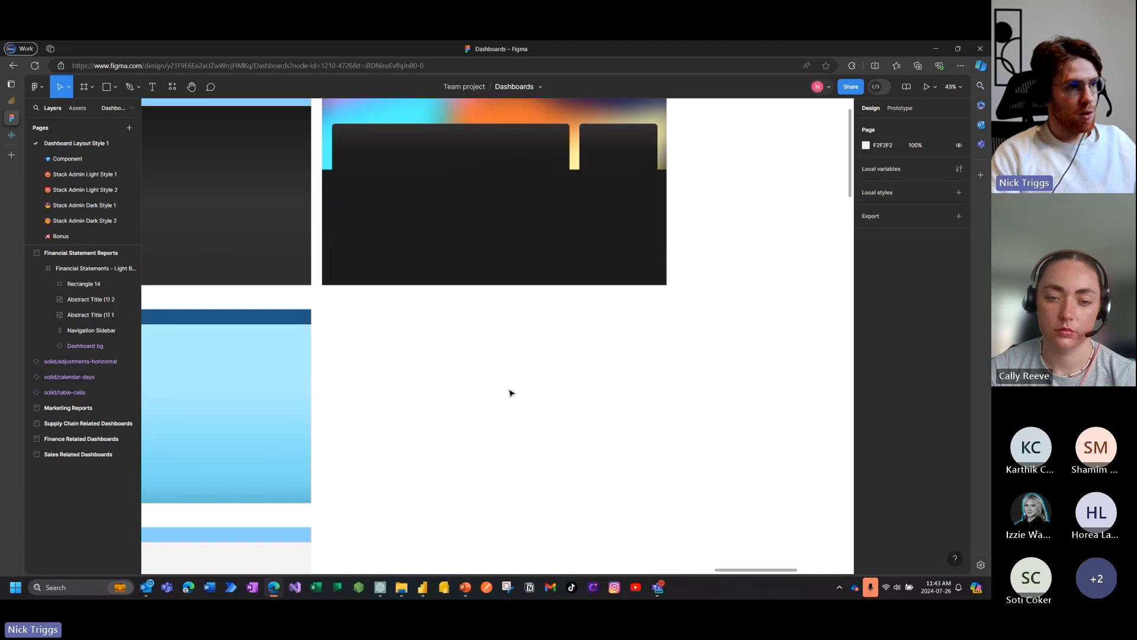
scroll(510, 390, down, 3)
scroll(426, 431, left, 5)
scroll(436, 429, down, 5)
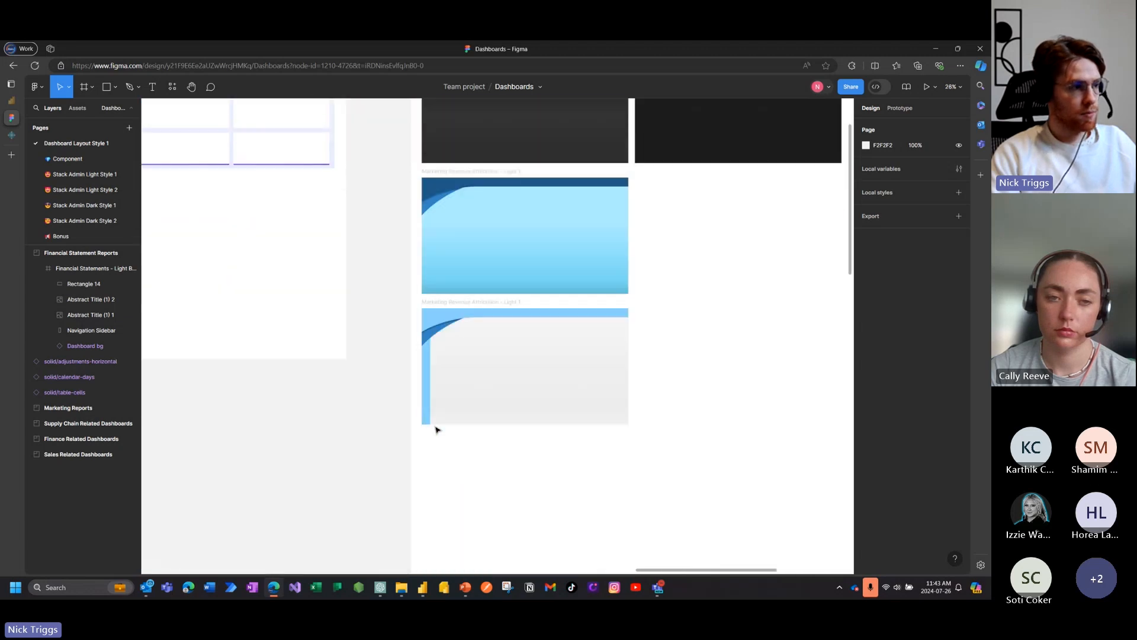
scroll(435, 430, left, 8)
scroll(435, 430, down, 3)
scroll(436, 429, down, 5)
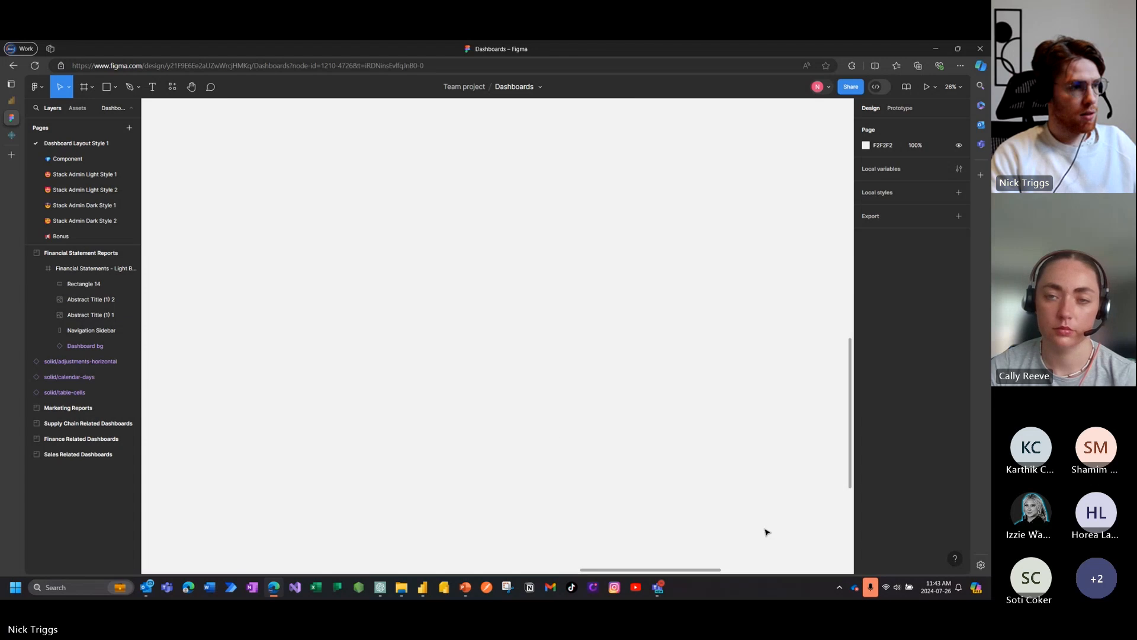
scroll(551, 432, down, 3)
Step: Duplicate the Financial Statements - Light Blue frame and place the copy directly below the original
scroll(373, 434, left, 4)
scroll(436, 445, left, 3)
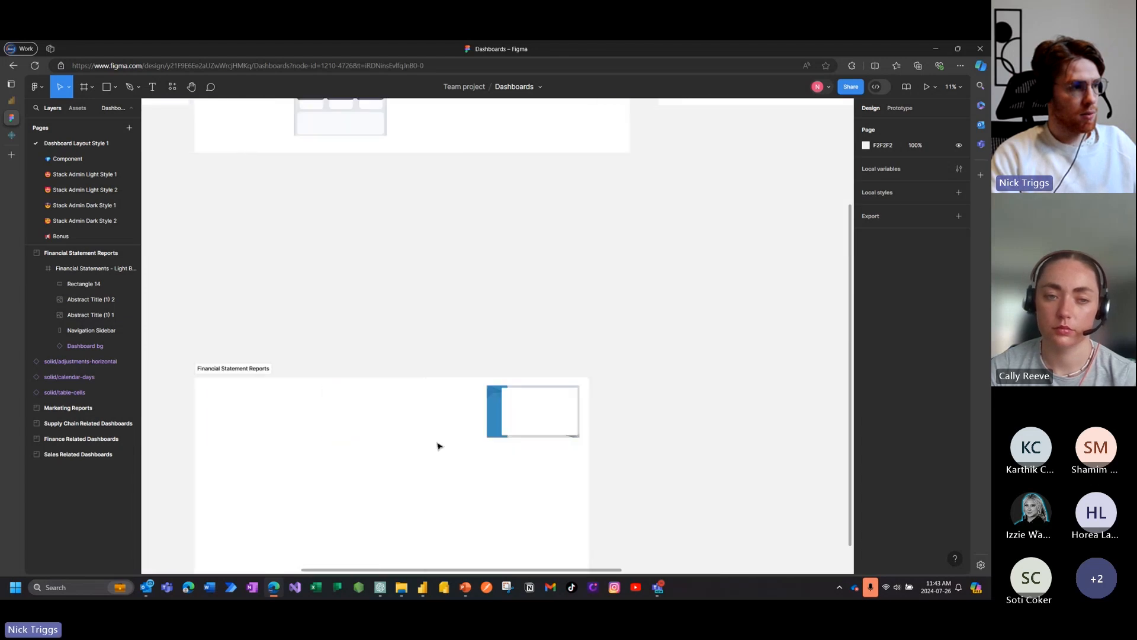
scroll(525, 449, up, 6)
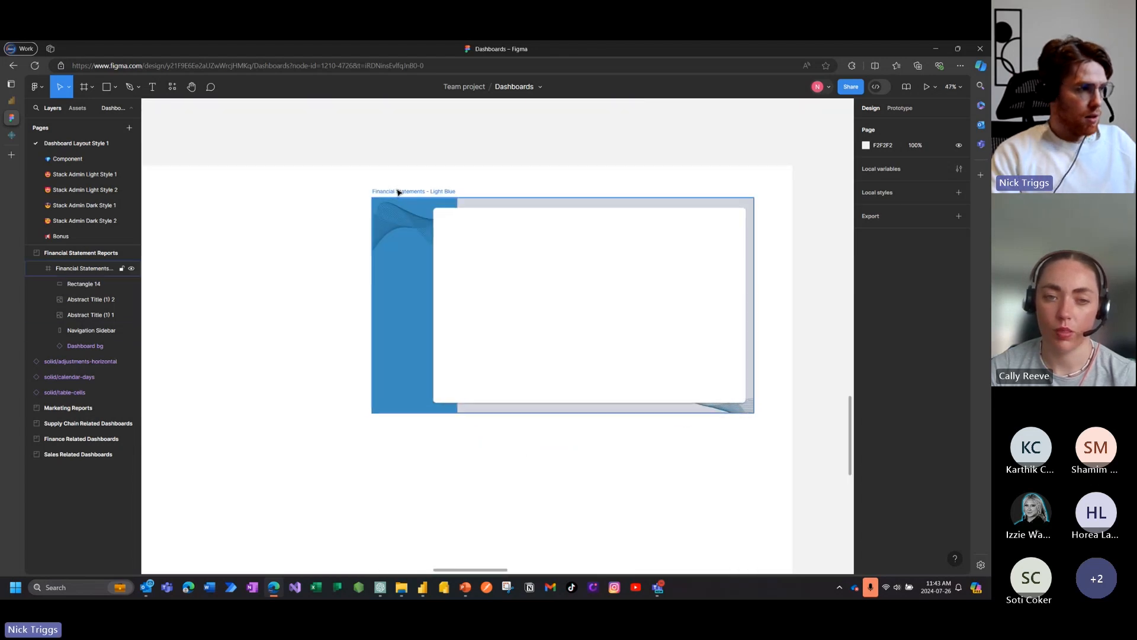
click(532, 217)
key(ctrl+d)
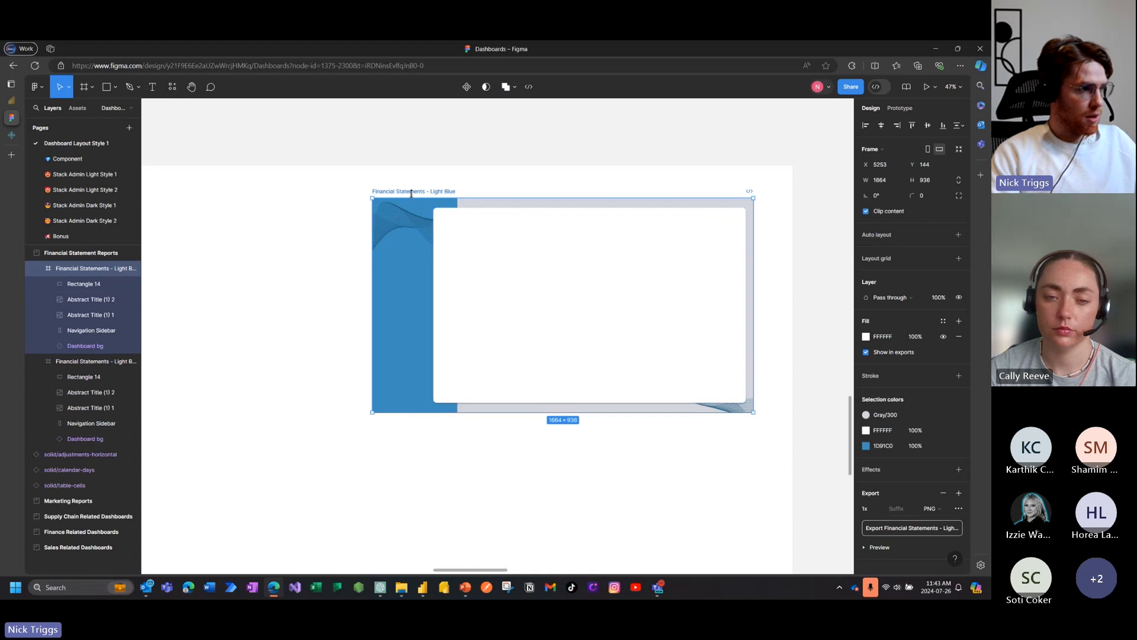
drag(414, 191, 416, 426)
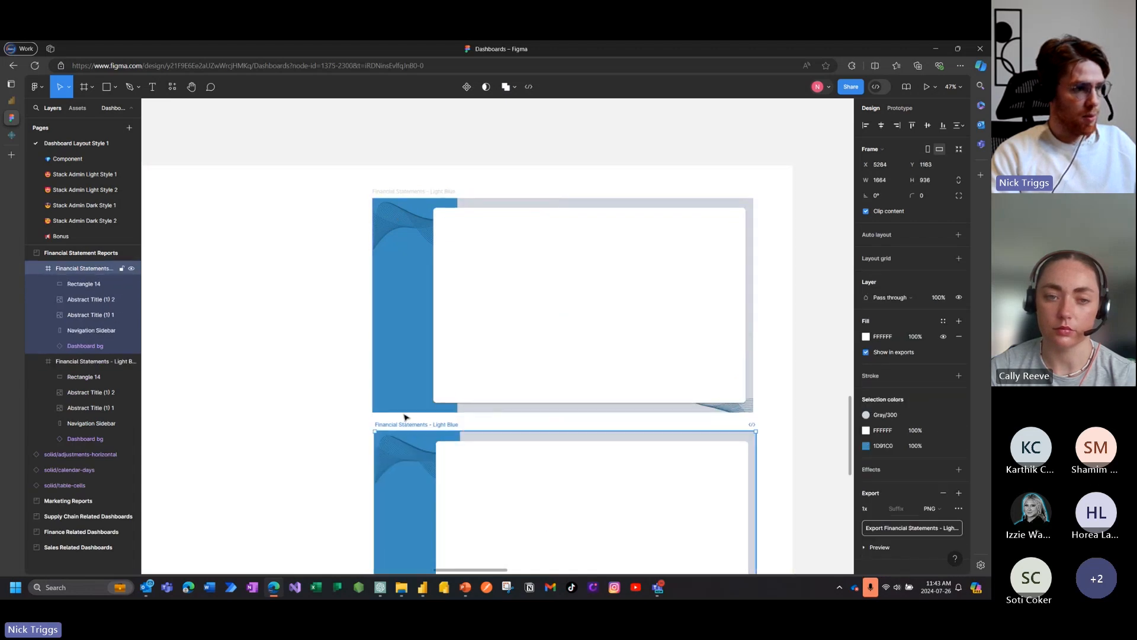
Step: Delete the blue navigation sidebar from the duplicated Financial Statements frame
scroll(364, 393, up, 2)
scroll(368, 393, down, 3)
scroll(520, 374, up, 3)
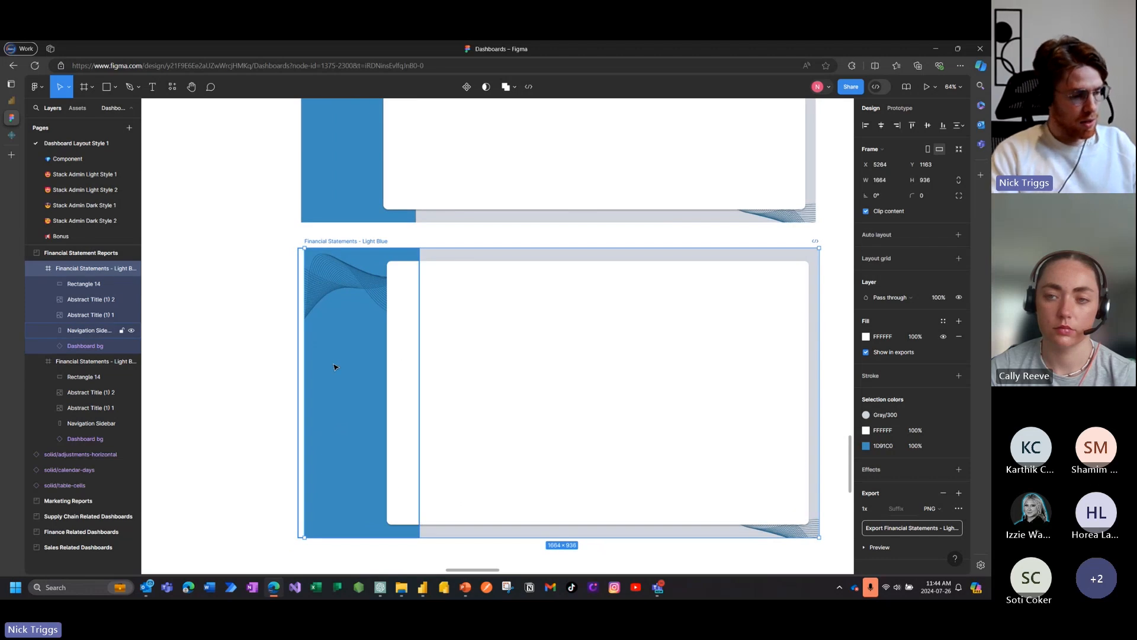
click(333, 368)
key(Delete)
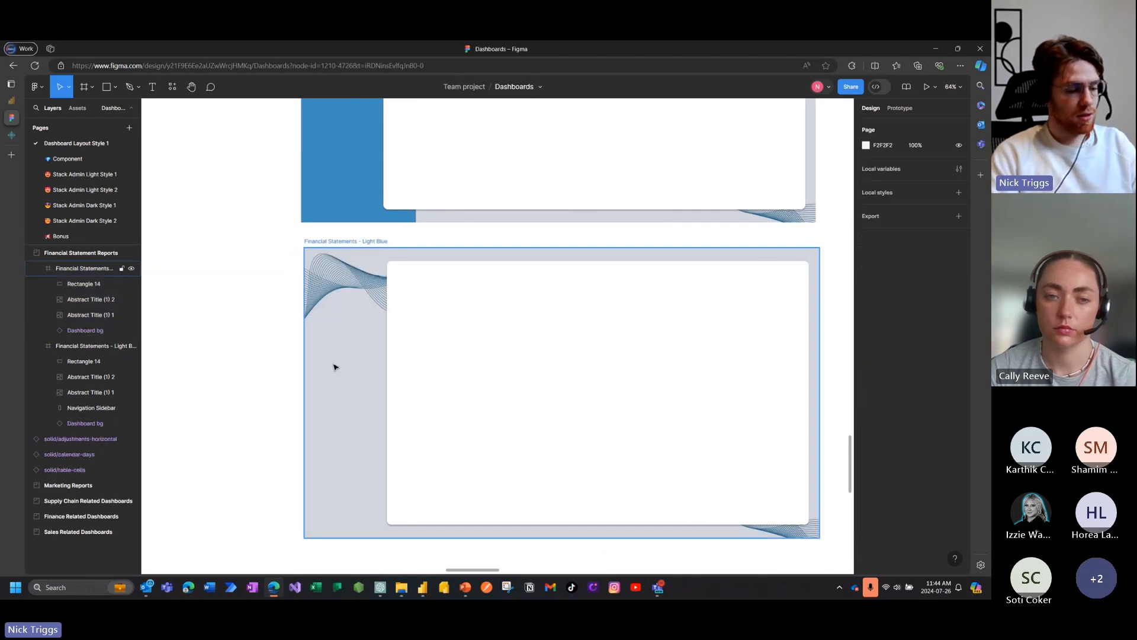
Step: Extend the copy's white rectangle on its left side to about 1519 wide and delete the wave image in the frame's lower-right corner
click(434, 382)
drag(388, 357, 339, 355)
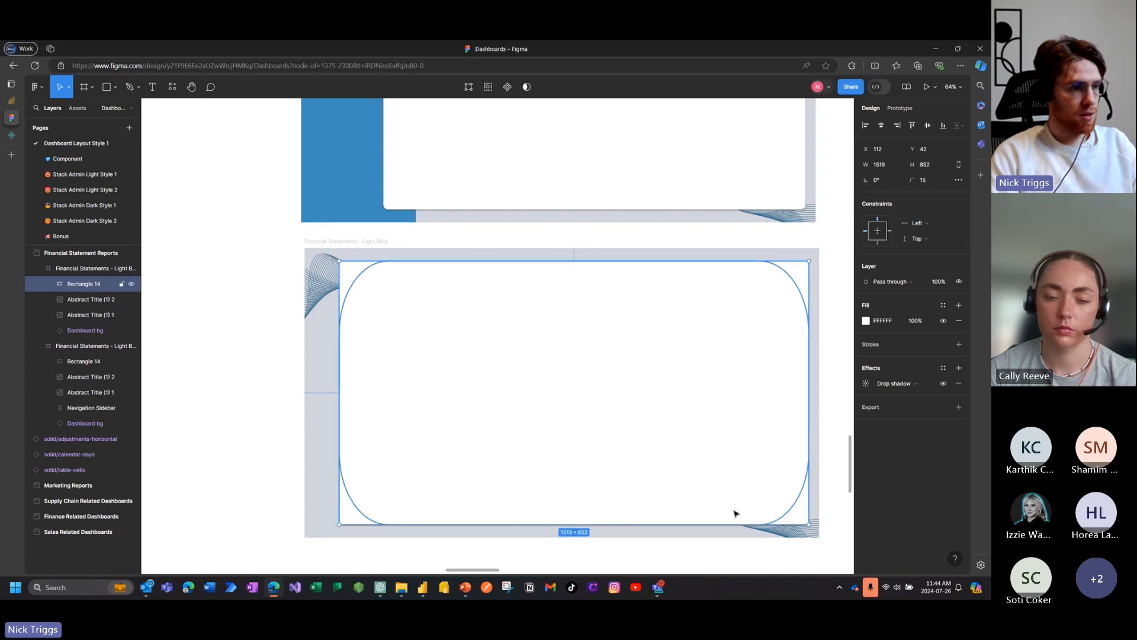
click(781, 537)
key(Delete)
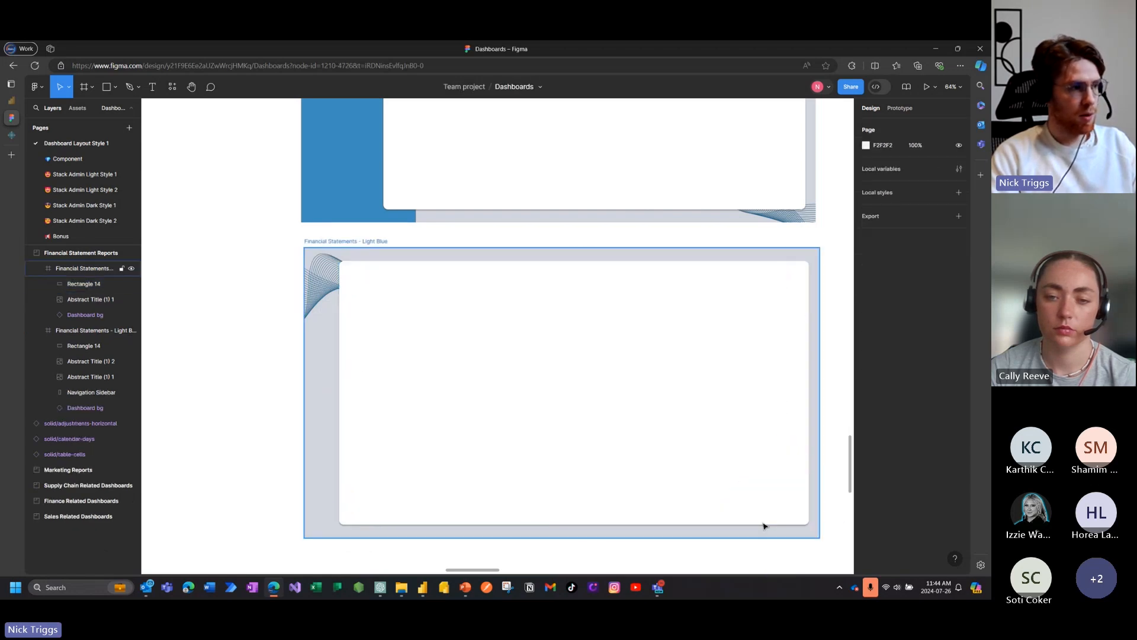
Step: Enlarge the copy's remaining wave image to about 1166 × 878, rotate it to about -91°, and reposition it along the frame's left side
click(332, 278)
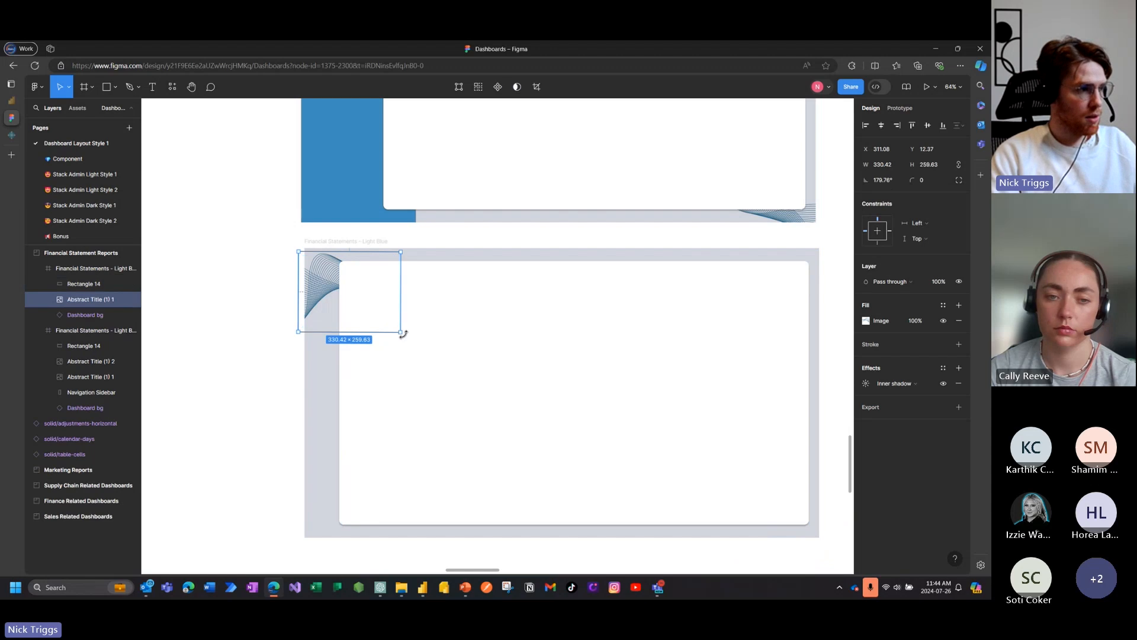
drag(401, 332, 658, 524)
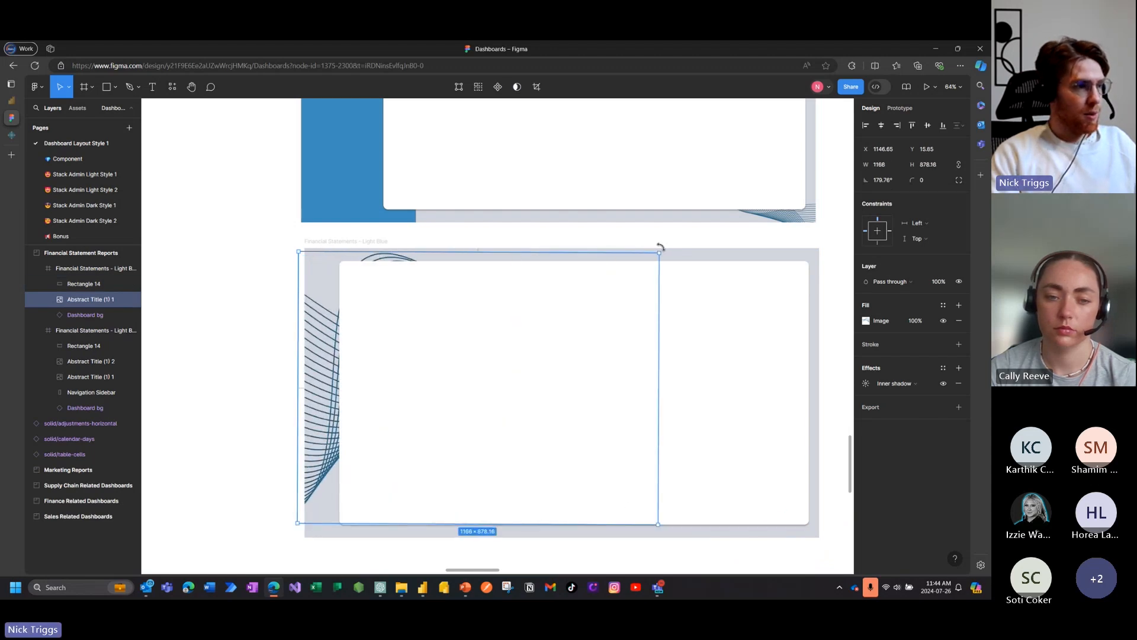
drag(657, 241, 347, 203)
drag(469, 257, 432, 256)
Step: Try placing the white rectangle behind the wave image, and restore it to the front of the layer order
click(663, 310)
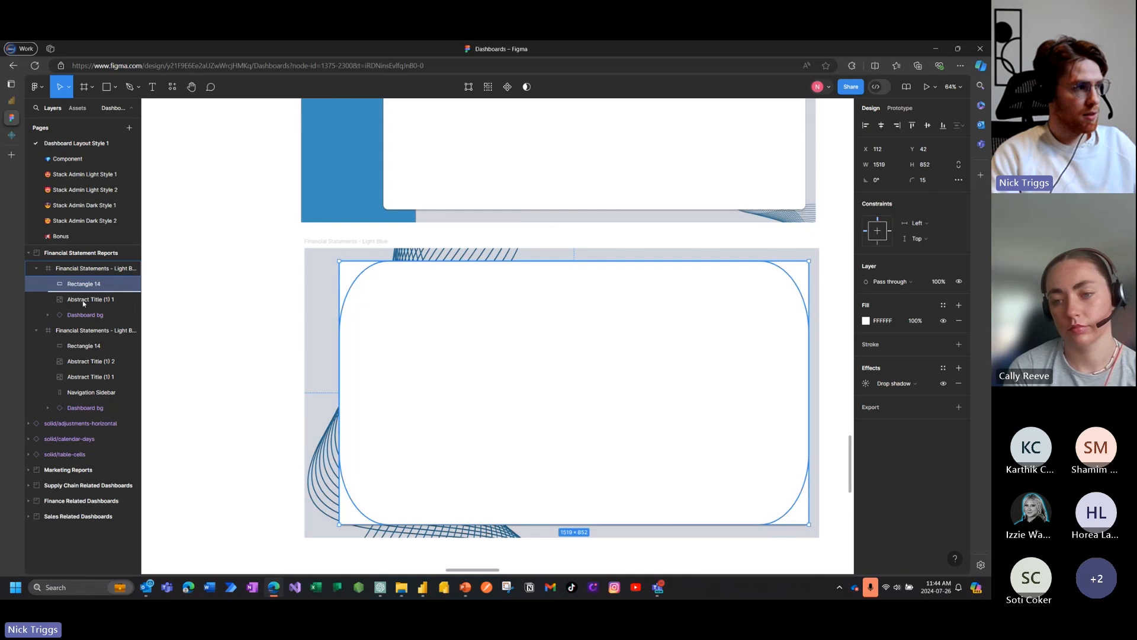
key(ctrl+[)
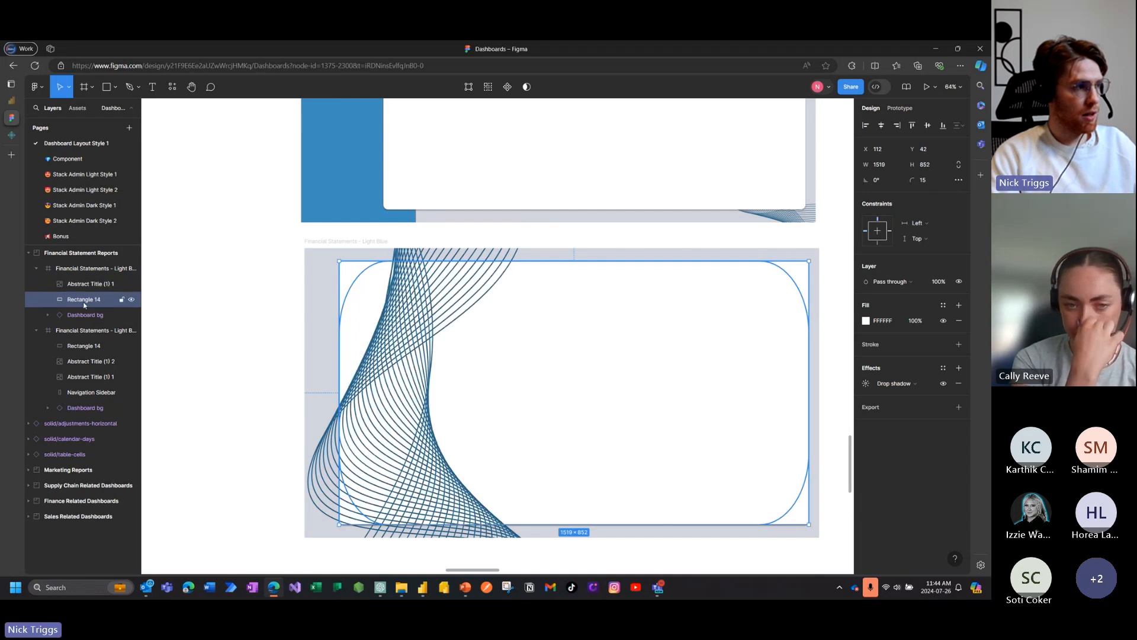
key(ctrl+])
key(ctrl+[)
drag(88, 307, 86, 285)
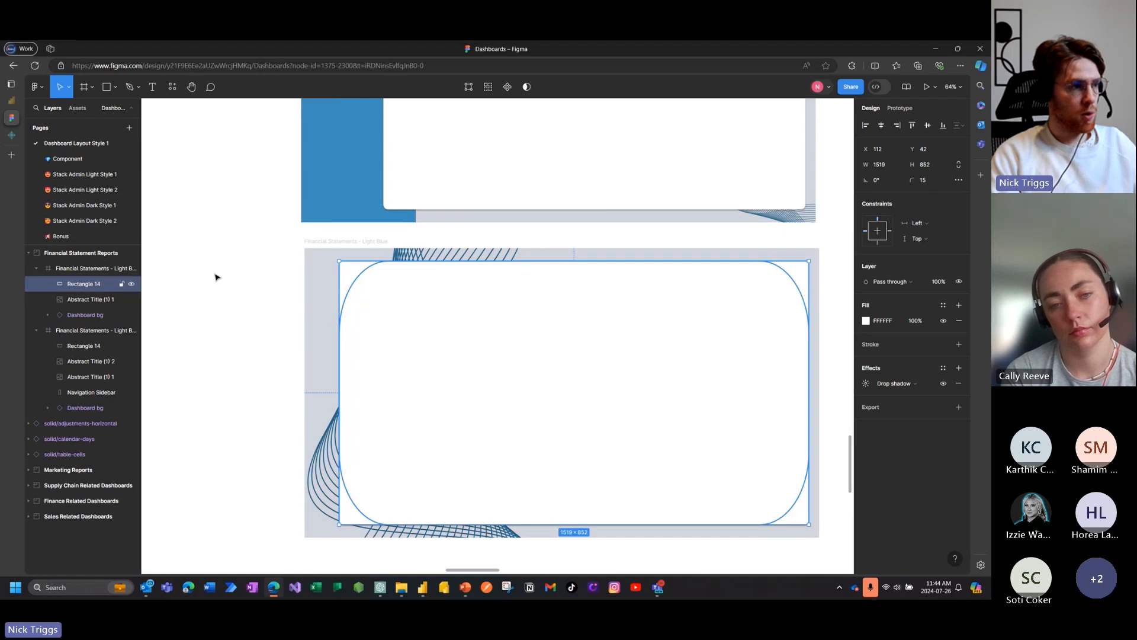
click(267, 277)
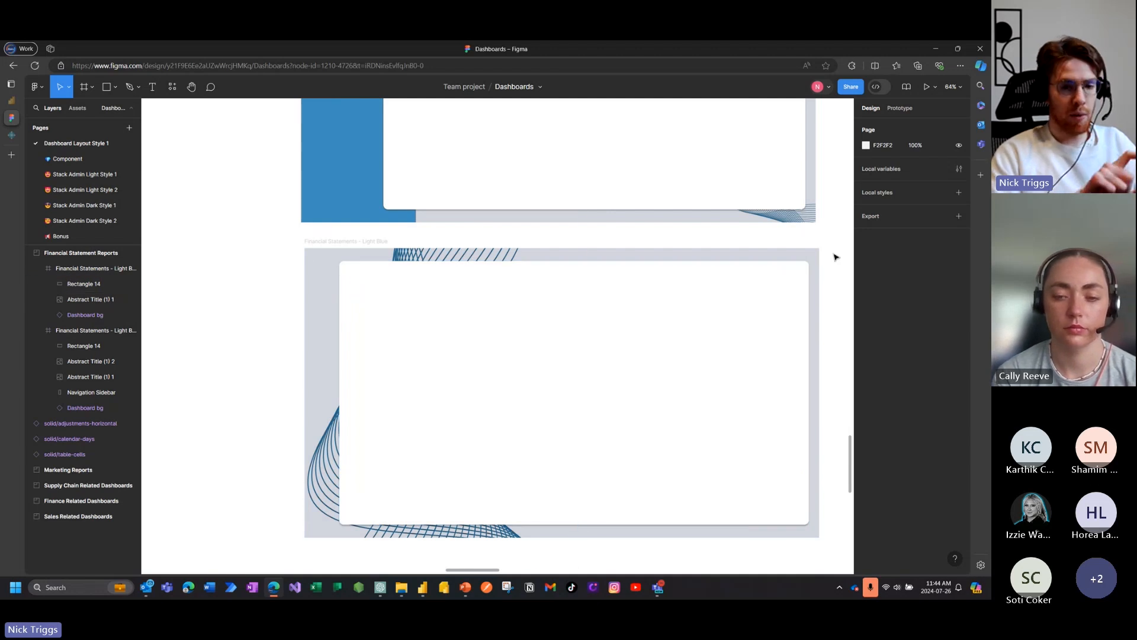
Step: Extend the white rectangle's left edge outward to a width of about 1576
mouse_move(618, 366)
mouse_down()
mouse_move(614, 340)
mouse_move(606, 361)
mouse_move(622, 358)
mouse_up()
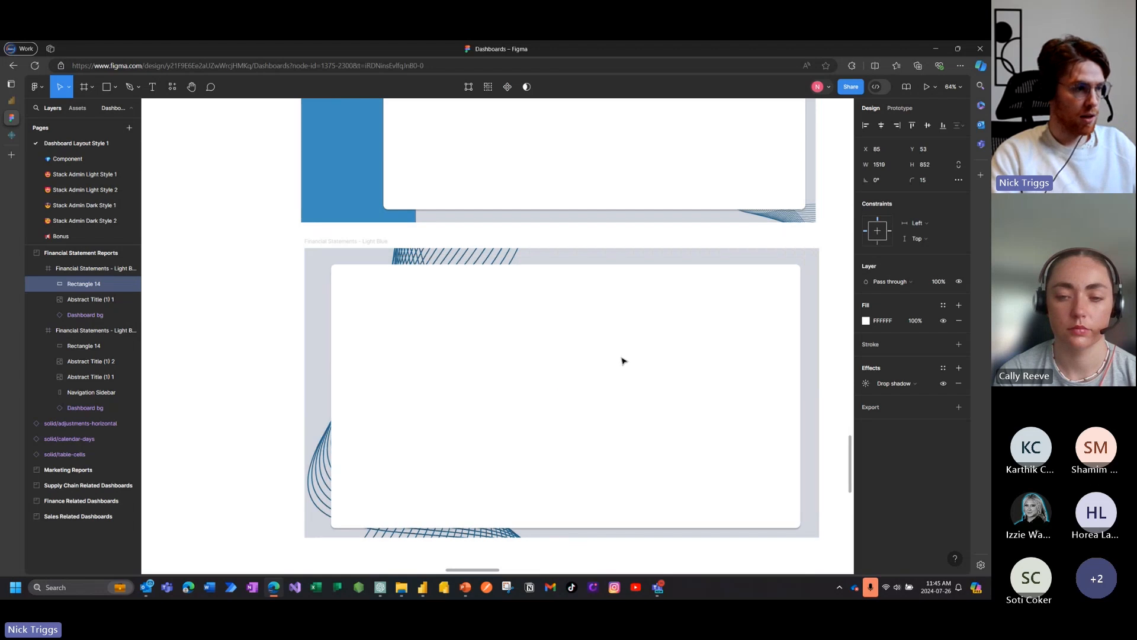
key(Escape)
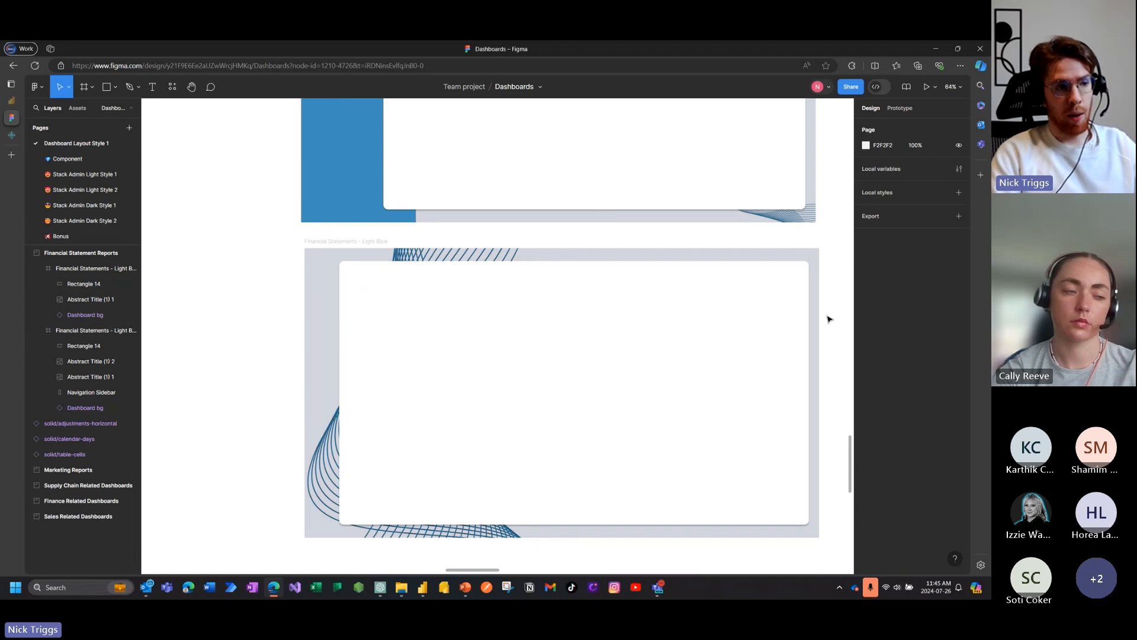
click(485, 363)
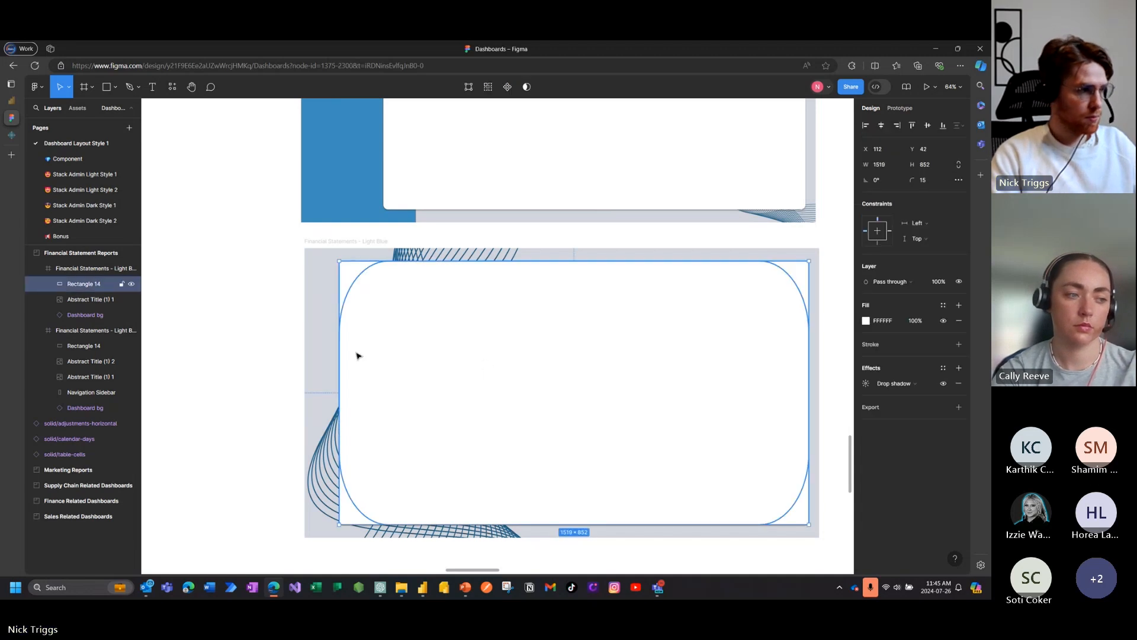
drag(339, 349, 321, 350)
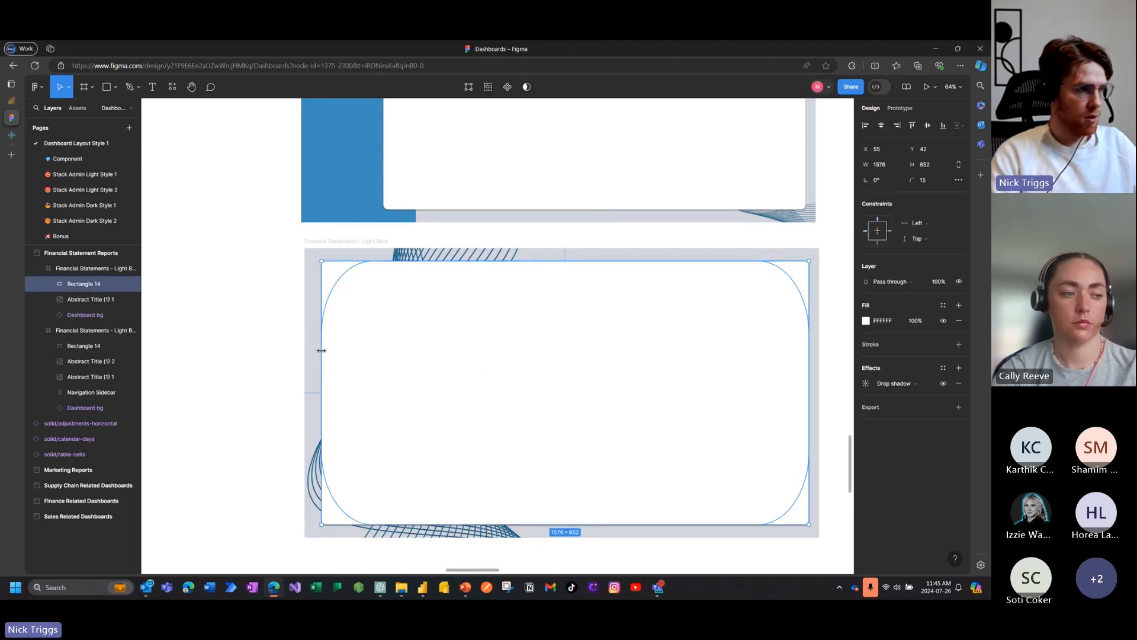
click(842, 295)
Step: Replace the inner shadow effect on the copy's wave image with a layer blur
scroll(602, 319, right, 2)
click(383, 250)
click(759, 257)
click(465, 255)
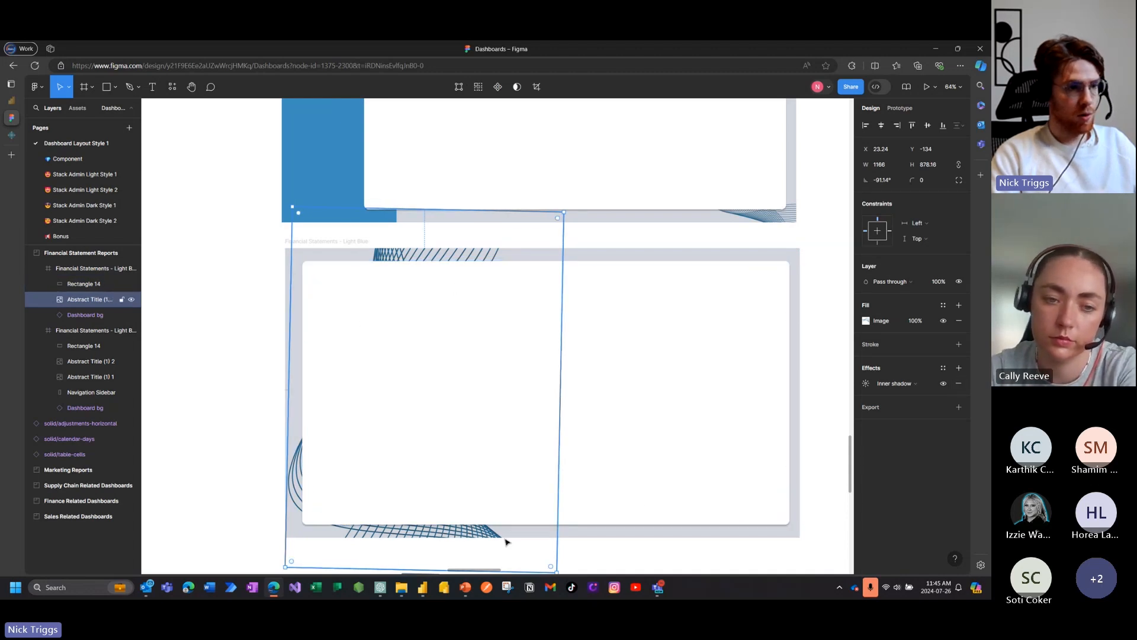
click(958, 384)
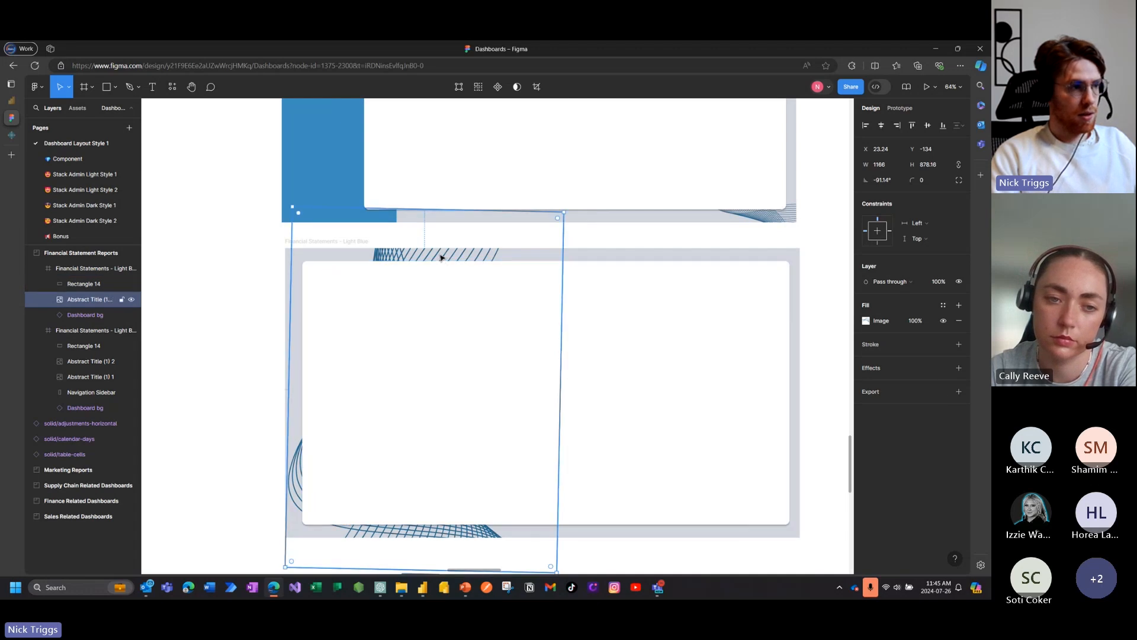
click(959, 368)
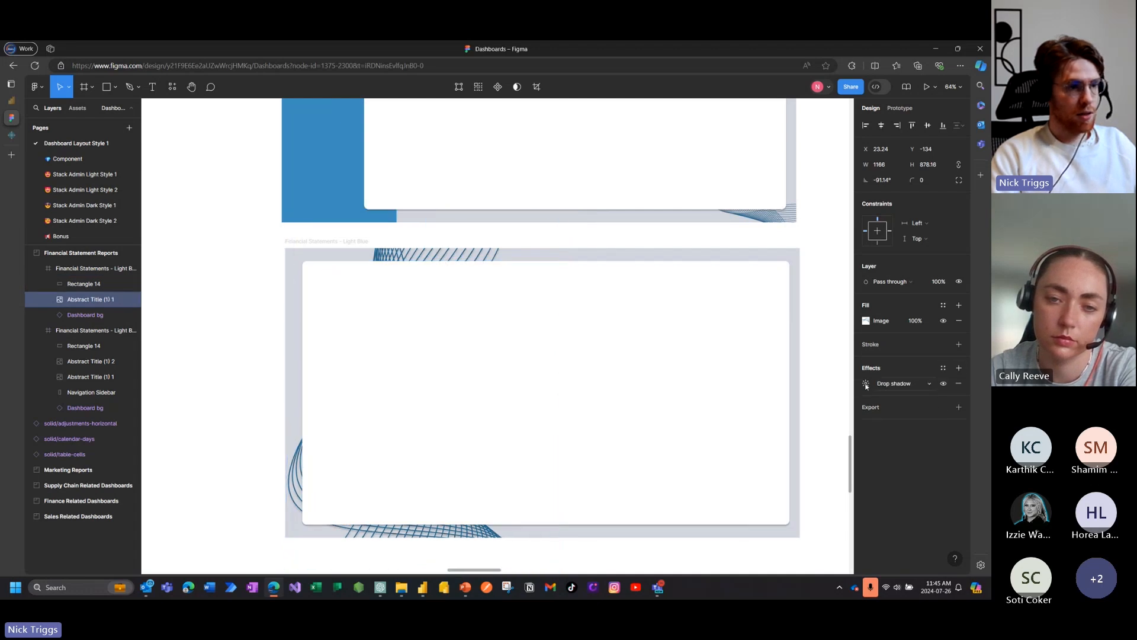
click(883, 384)
click(892, 395)
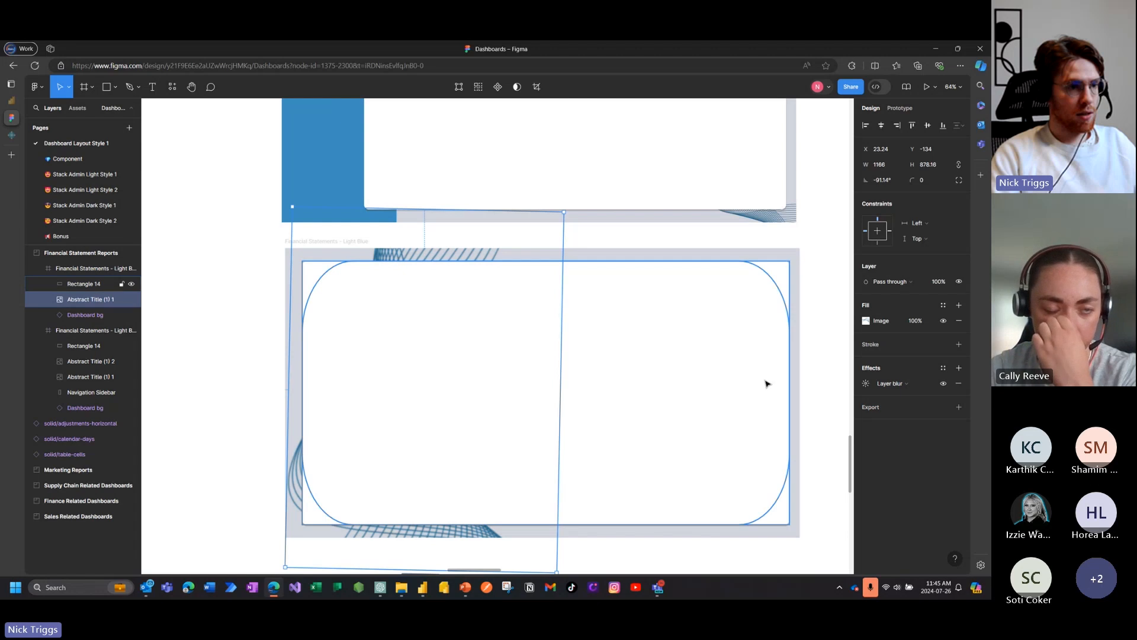
Step: Set the wave image's fill opacity to 50%
click(915, 321)
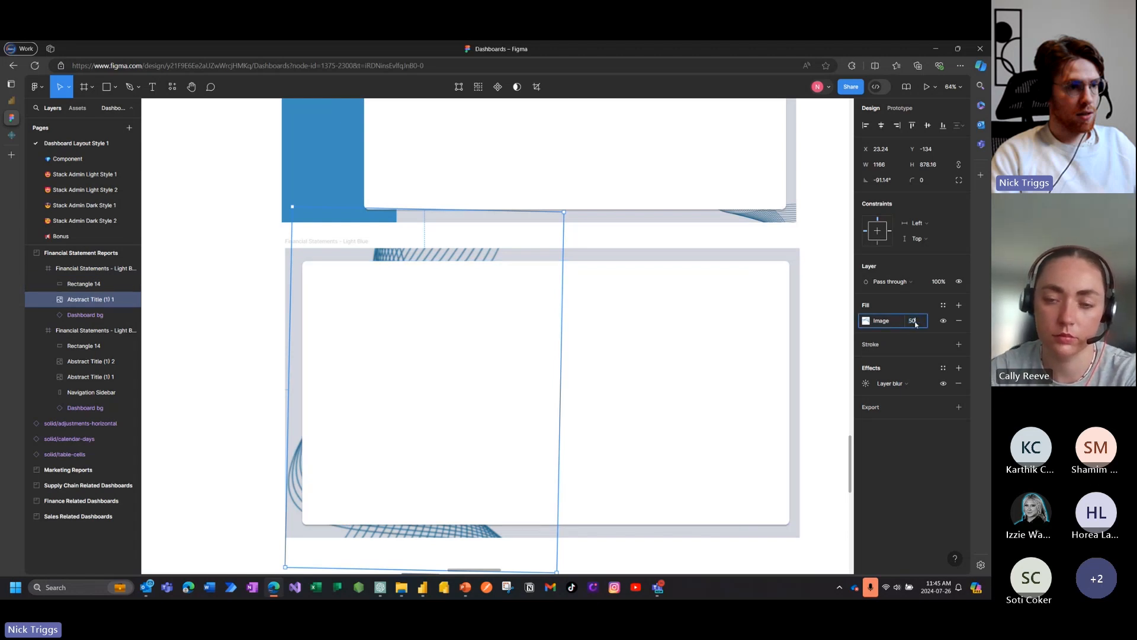
text(50)
key(Return)
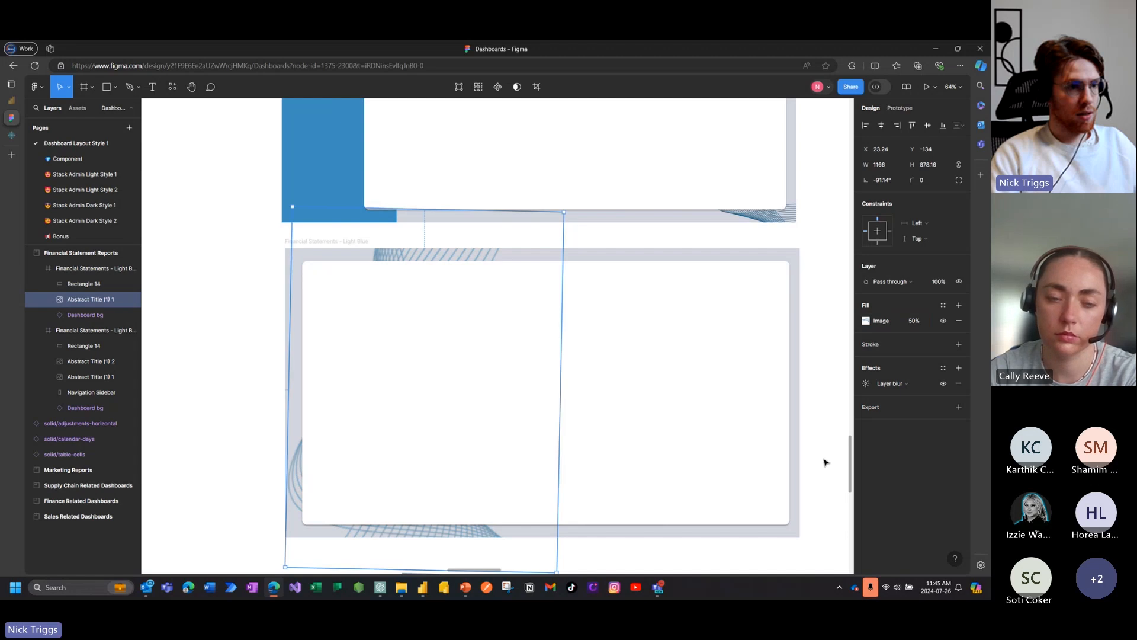
scroll(825, 462, up, 1)
scroll(821, 468, down, 1)
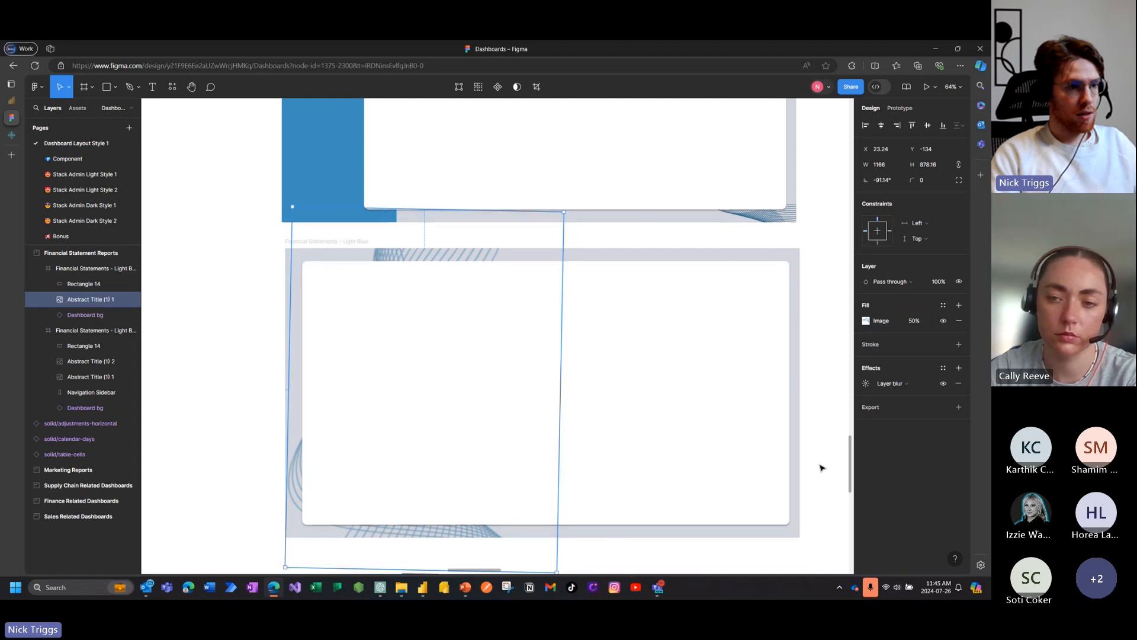
click(821, 468)
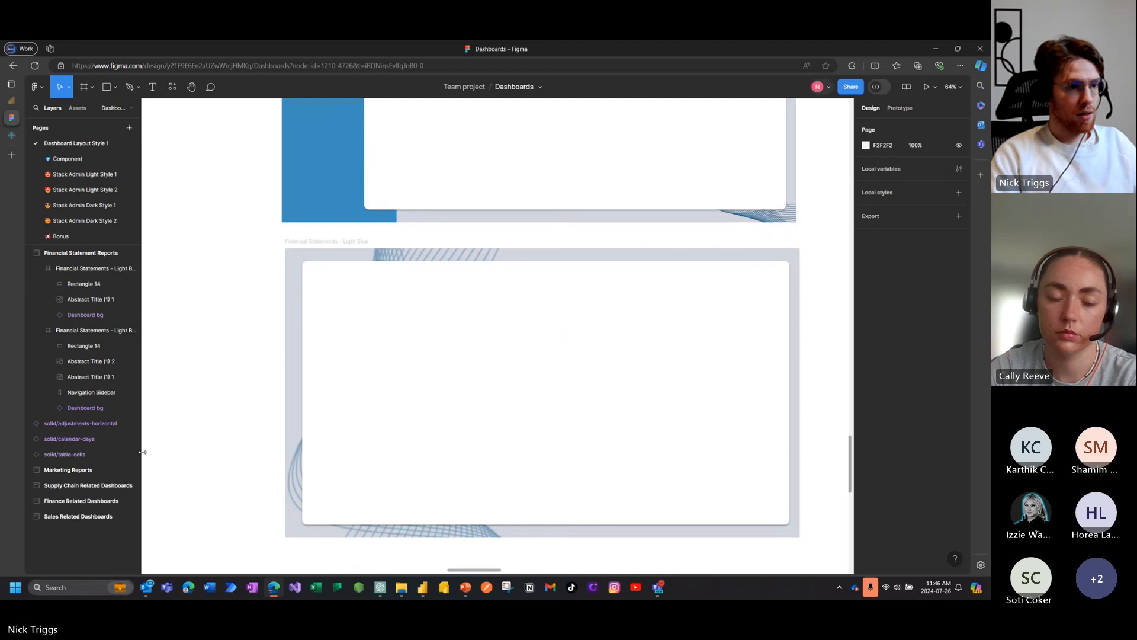
Step: Switch to the Power VRT Session - Design Reports for Adoption presentation in PowerPoint
click(465, 588)
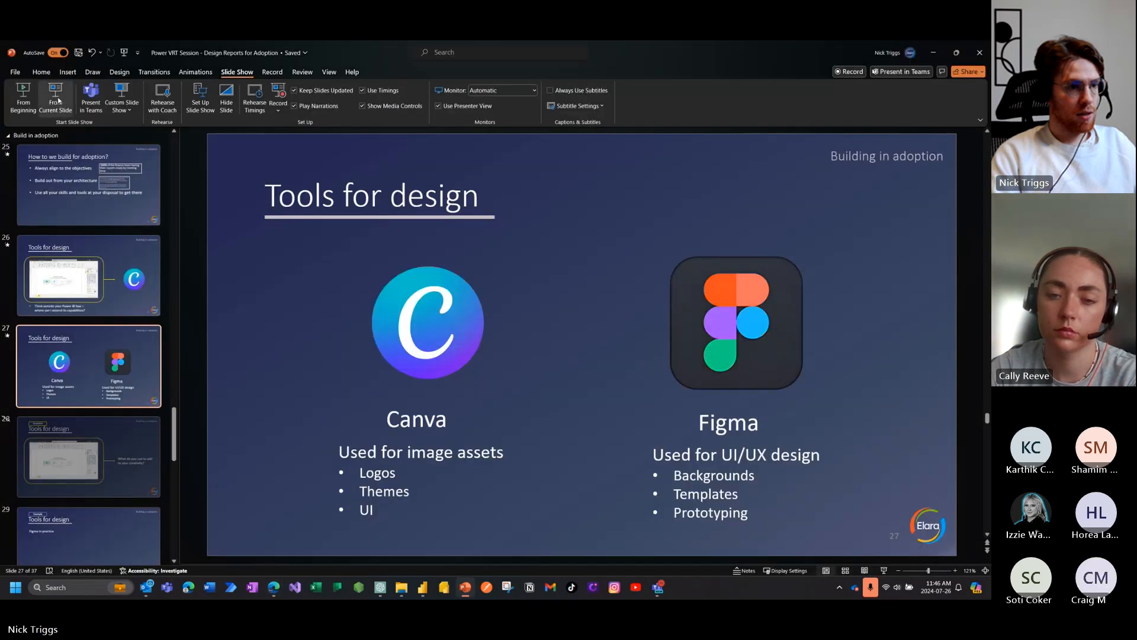